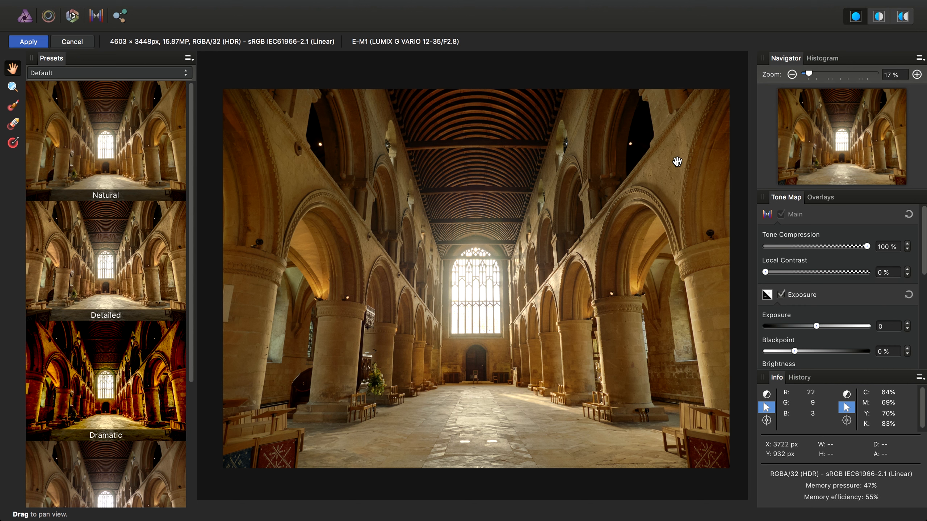
# Set Local Contrast to 89% with Tone Compression at 100% on the church interior photo.
pyautogui.scroll(-2, 925, 235)
pyautogui.moveTo(924, 235)
pyautogui.mouseDown()
pyautogui.moveTo(926, 319)
pyautogui.moveTo(926, 223)
pyautogui.mouseUp()
pyautogui.moveTo(867, 247)
pyautogui.mouseDown()
pyautogui.moveTo(766, 259)
pyautogui.moveTo(867, 248)
pyautogui.moveTo(880, 238)
pyautogui.mouseUp()
pyautogui.moveTo(765, 276); pyautogui.dragTo(860, 273)
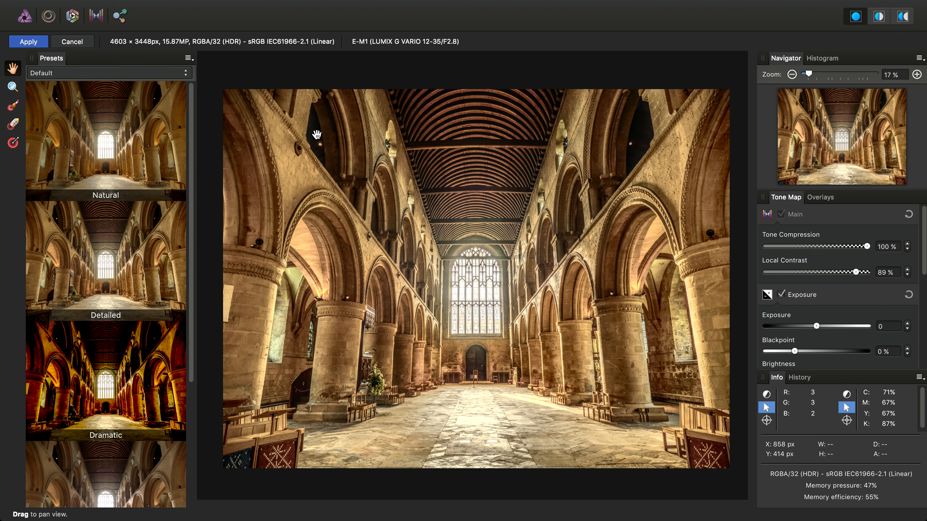
pyautogui.moveTo(924, 223)
pyautogui.mouseDown()
pyautogui.moveTo(925, 317)
pyautogui.moveTo(921, 212)
pyautogui.mouseUp()
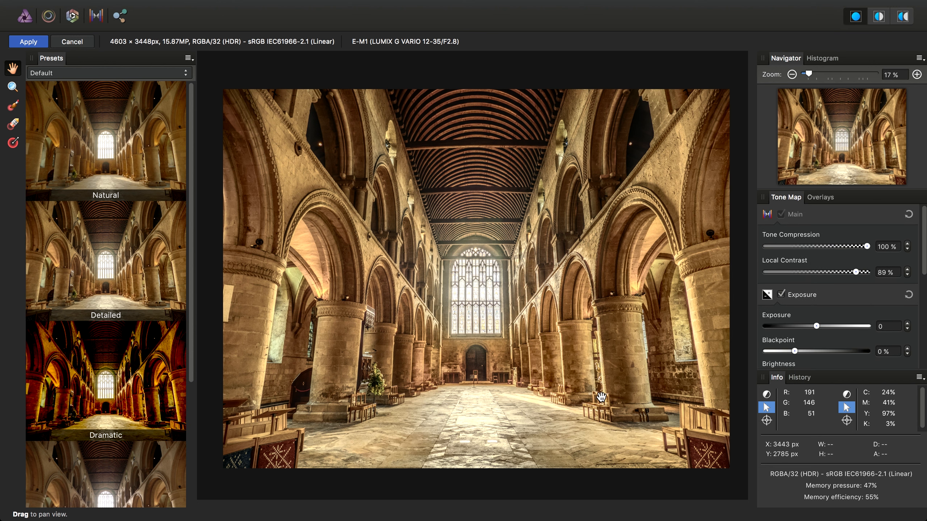
# Try the High contrast black and white preset and the Detailed preset on the photo.
pyautogui.moveTo(190, 150); pyautogui.dragTo(180, 300)
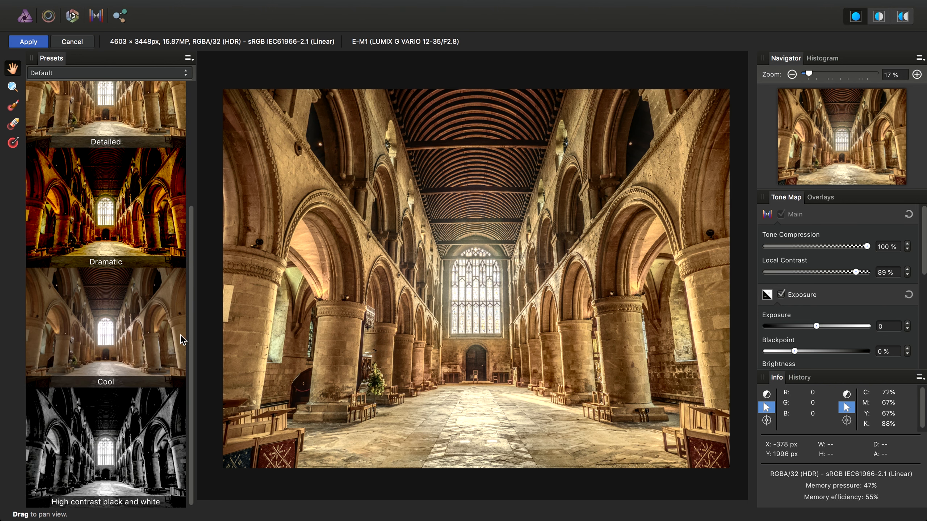
pyautogui.click(147, 420)
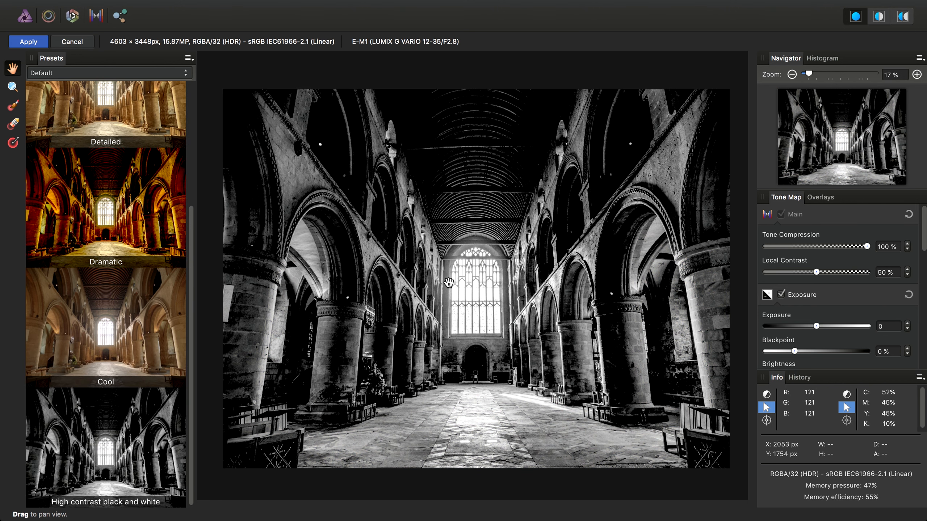
pyautogui.scroll(1, 193, 368)
pyautogui.scroll(5, 193, 367)
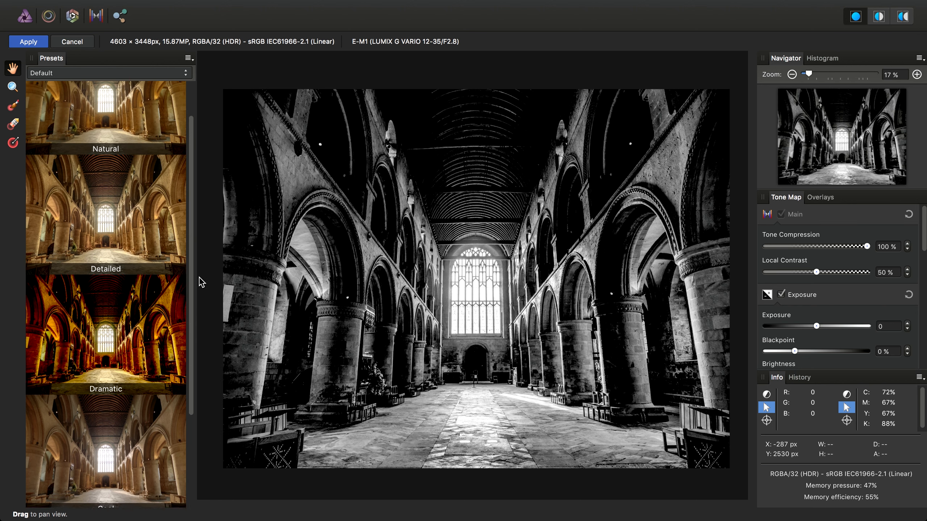
pyautogui.click(145, 254)
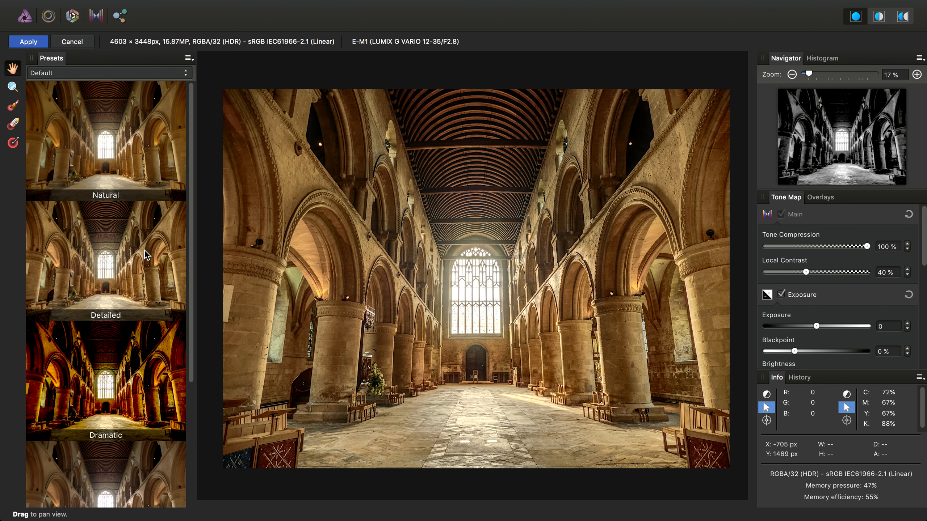
# Apply the Natural preset and set Local Contrast to 40%.
pyautogui.click(117, 143)
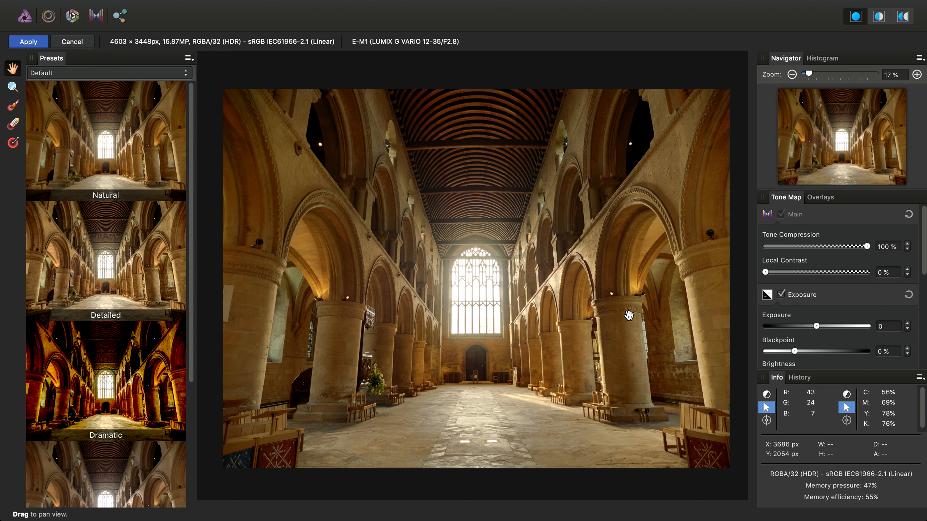
pyautogui.click(188, 58)
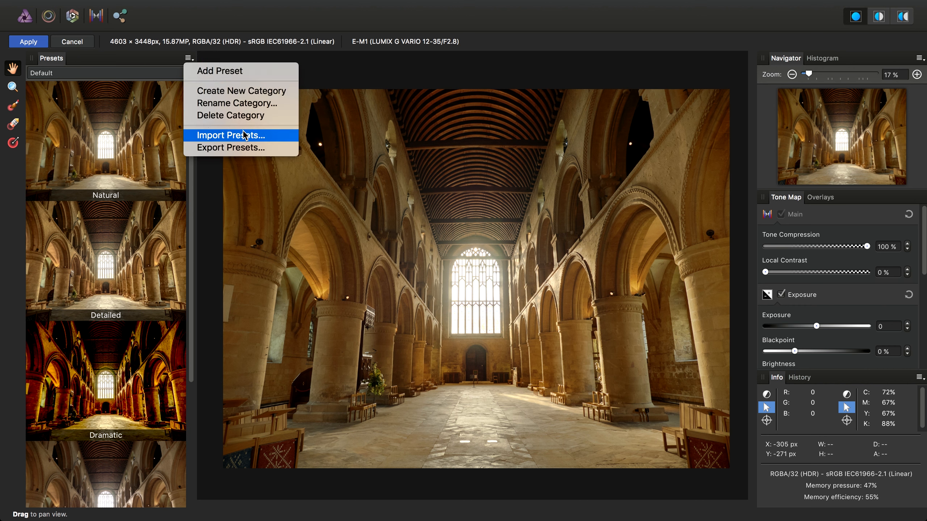
pyautogui.click(471, 308)
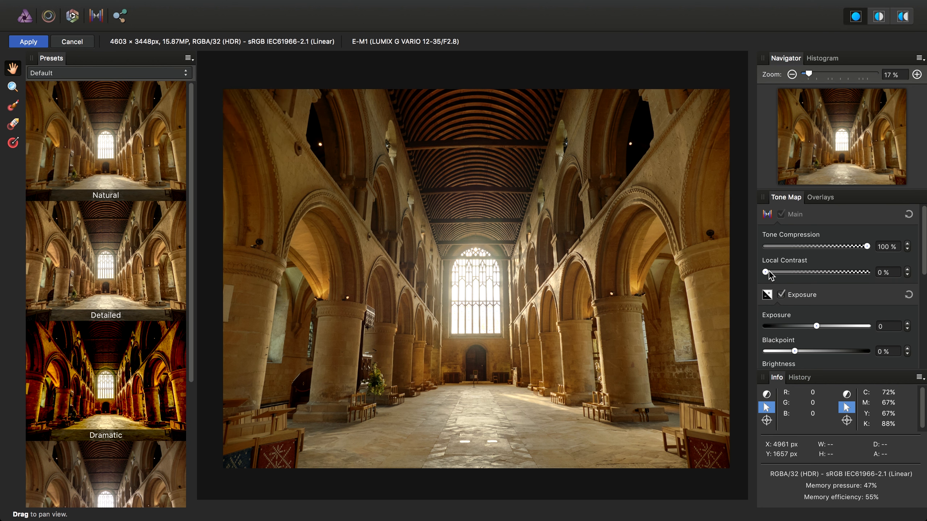
pyautogui.moveTo(766, 272); pyautogui.dragTo(807, 278)
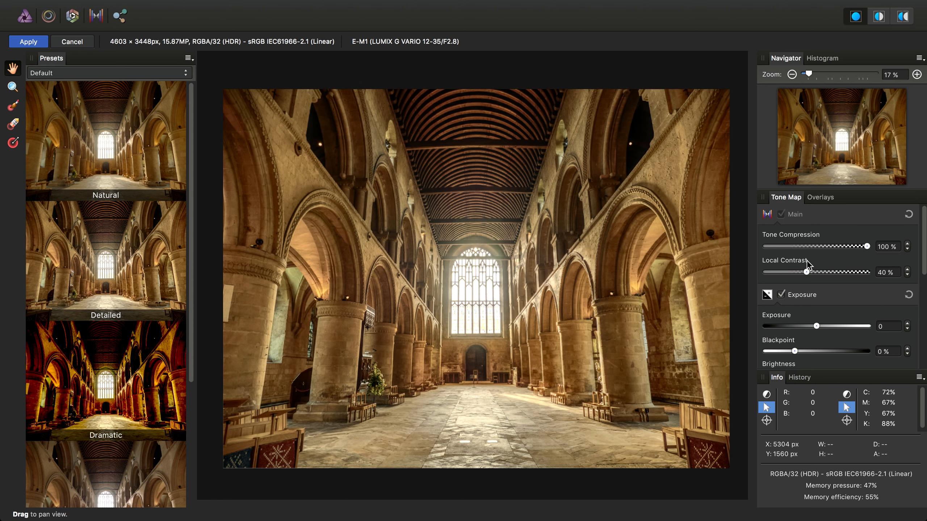
# Enable Shadows & Highlights with Highlights at -38%, and lower the Blackpoint below its default to lift the dark tones.
pyautogui.scroll(-10, 839, 292)
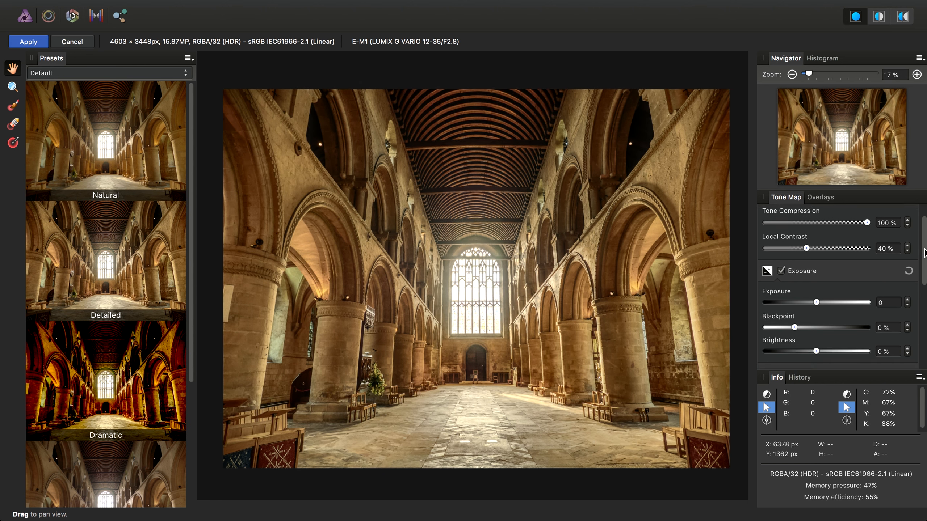
pyautogui.click(803, 314)
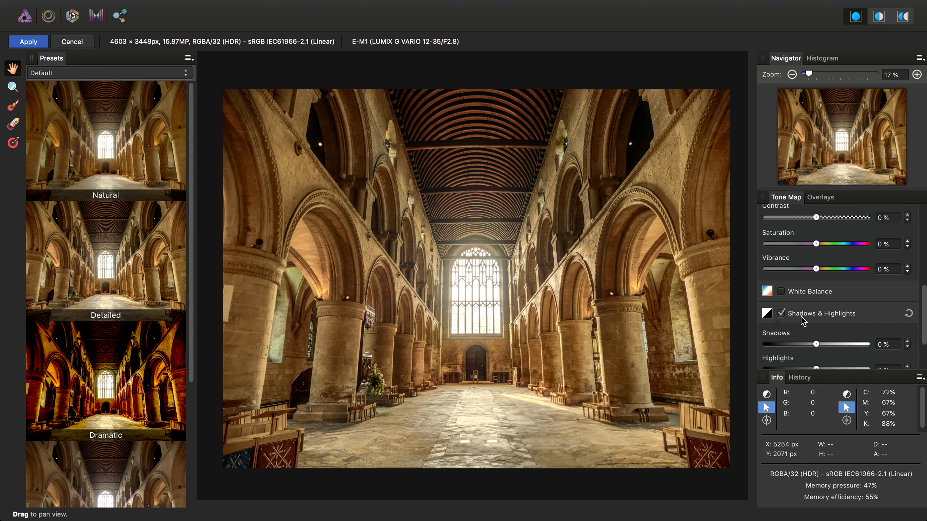
pyautogui.scroll(-3, 803, 321)
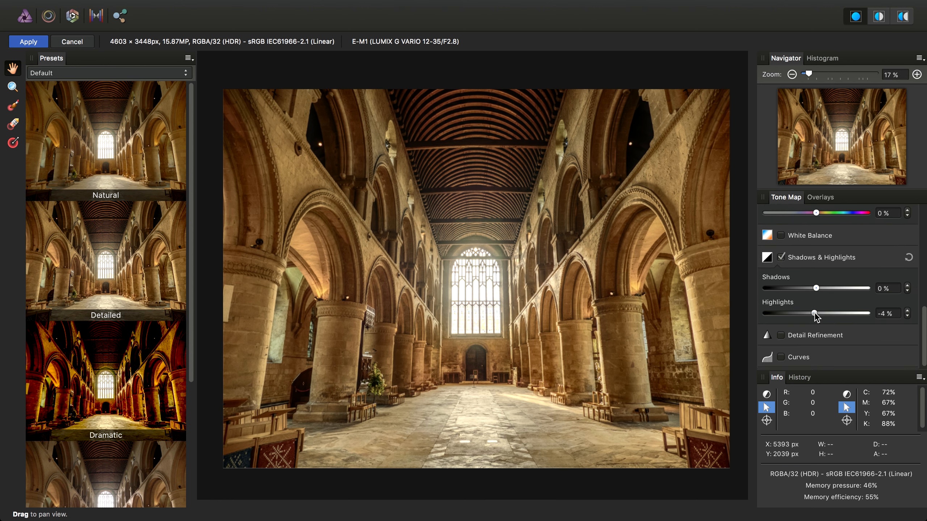
pyautogui.moveTo(816, 314); pyautogui.dragTo(798, 321)
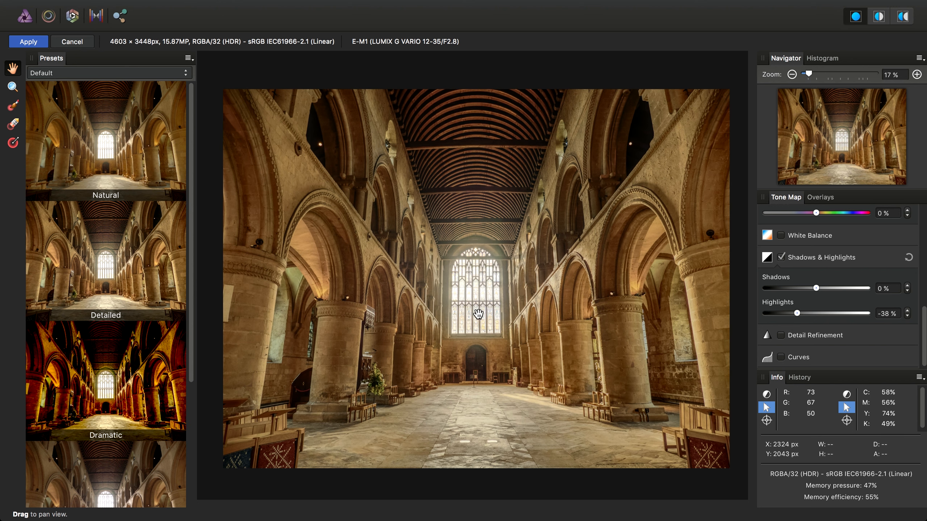
pyautogui.moveTo(924, 335); pyautogui.dragTo(919, 254)
pyautogui.moveTo(786, 300); pyautogui.dragTo(768, 304)
# Enable Curves and shape the Master curve into an S by lowering the shadows and raising the highlights.
pyautogui.moveTo(923, 258); pyautogui.dragTo(925, 356)
pyautogui.click(803, 357)
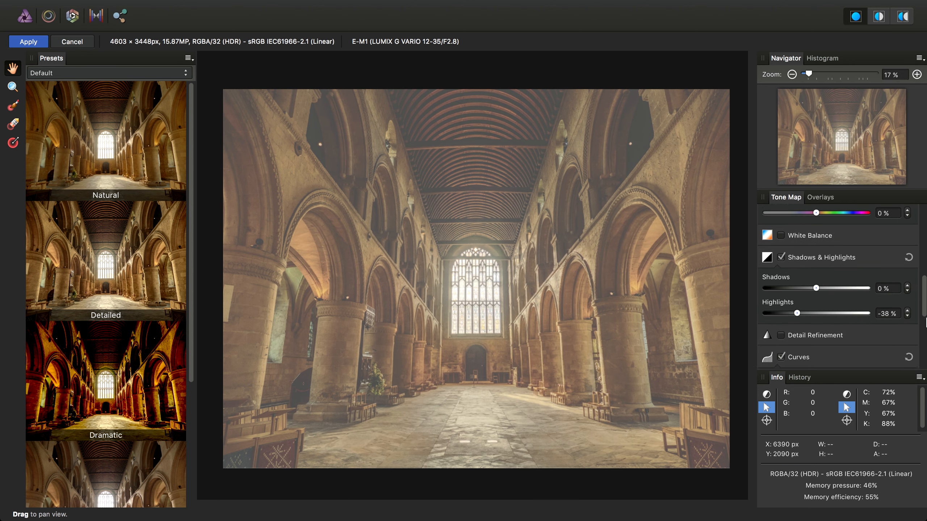
pyautogui.moveTo(925, 288); pyautogui.dragTo(926, 346)
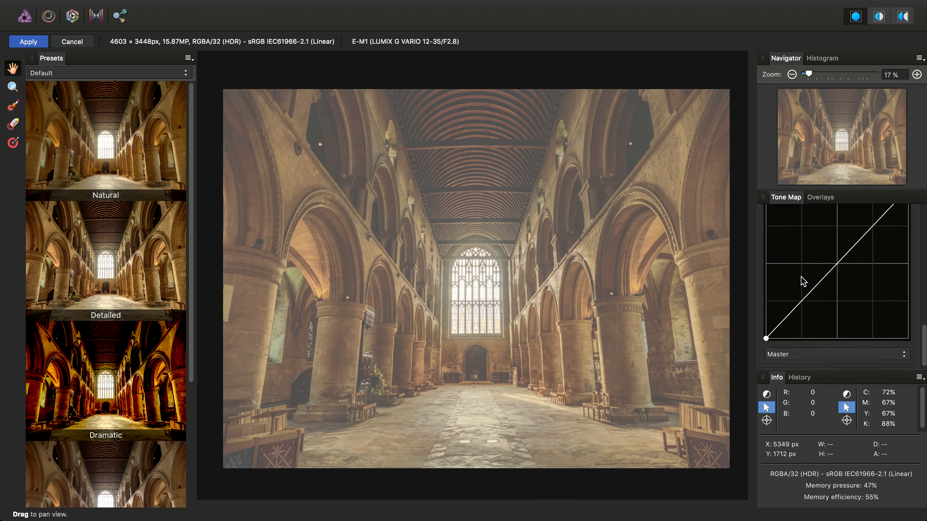
pyautogui.moveTo(800, 304); pyautogui.dragTo(789, 333)
pyautogui.moveTo(864, 255); pyautogui.dragTo(867, 234)
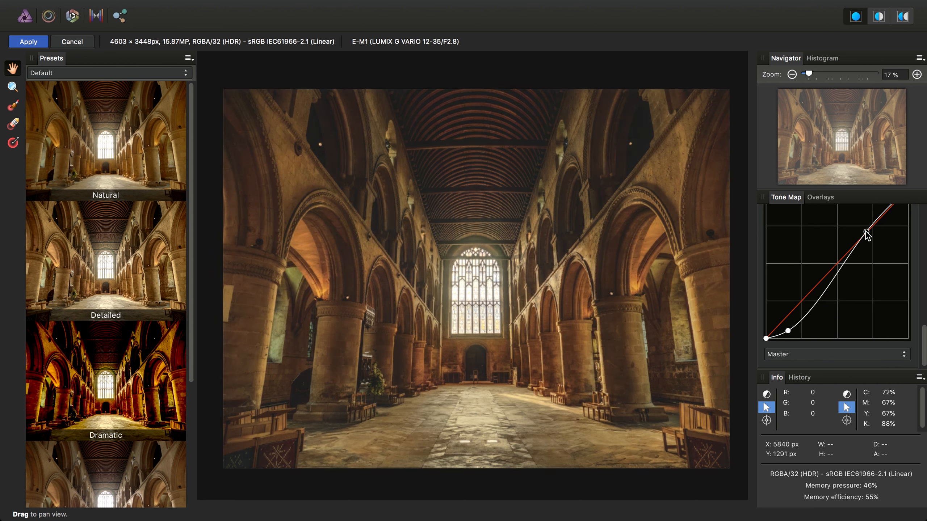
pyautogui.scroll(2, 826, 245)
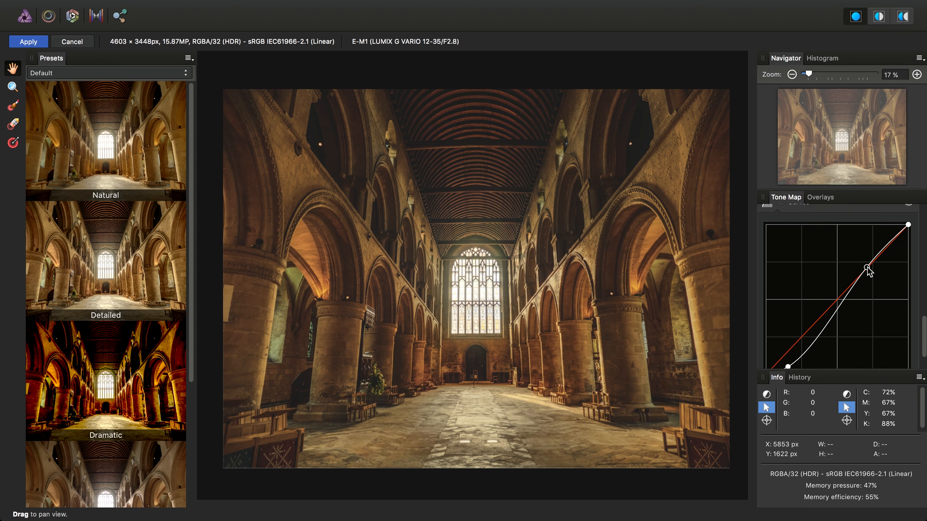
pyautogui.moveTo(867, 267); pyautogui.dragTo(867, 262)
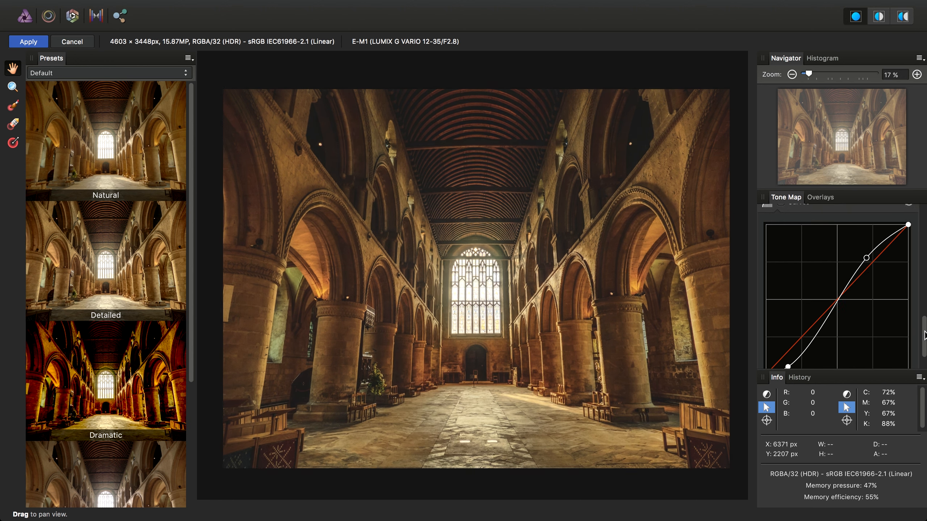
# Set the Enhance Saturation to -22% and apply the tone mapping to the photo.
pyautogui.moveTo(924, 337); pyautogui.dragTo(921, 272)
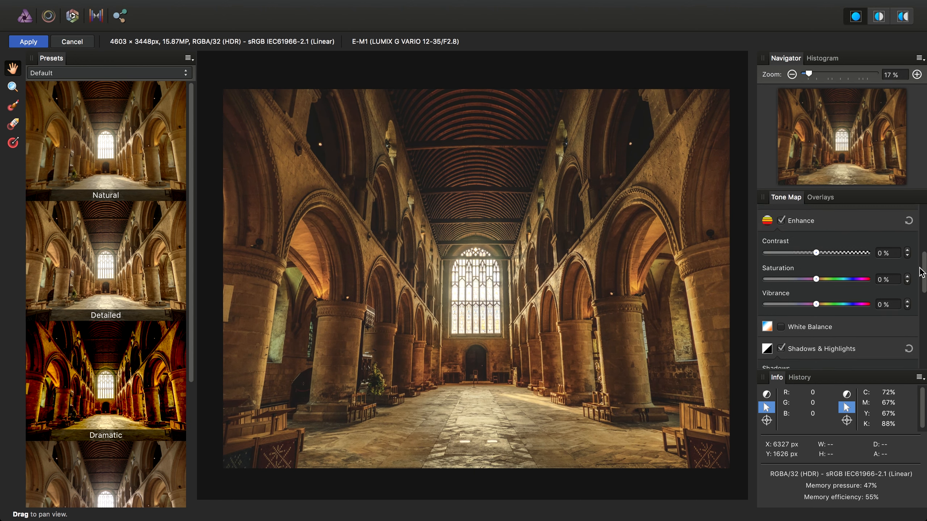
pyautogui.moveTo(816, 279); pyautogui.dragTo(800, 272)
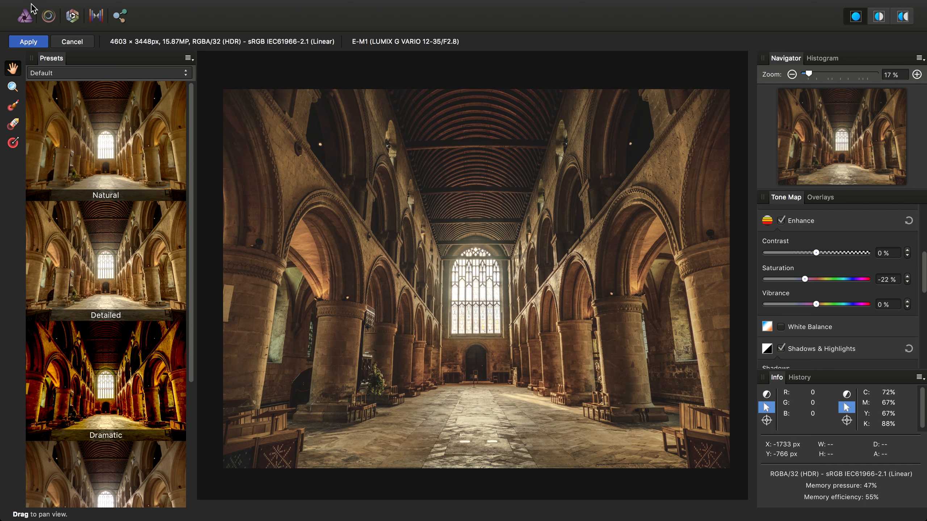
pyautogui.click(32, 43)
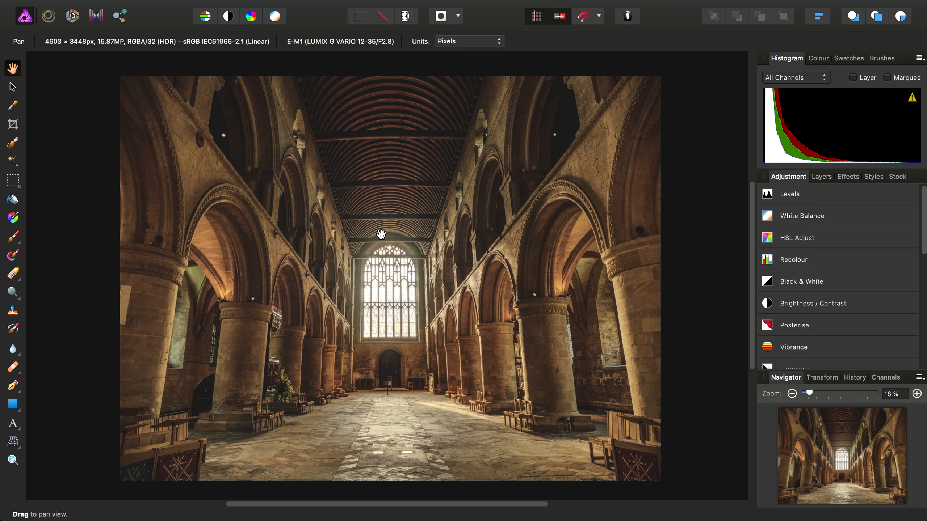
# Open the file altar.exr from the Altar folder.
pyautogui.moveTo(336, 3)
pyautogui.click(138, 7)
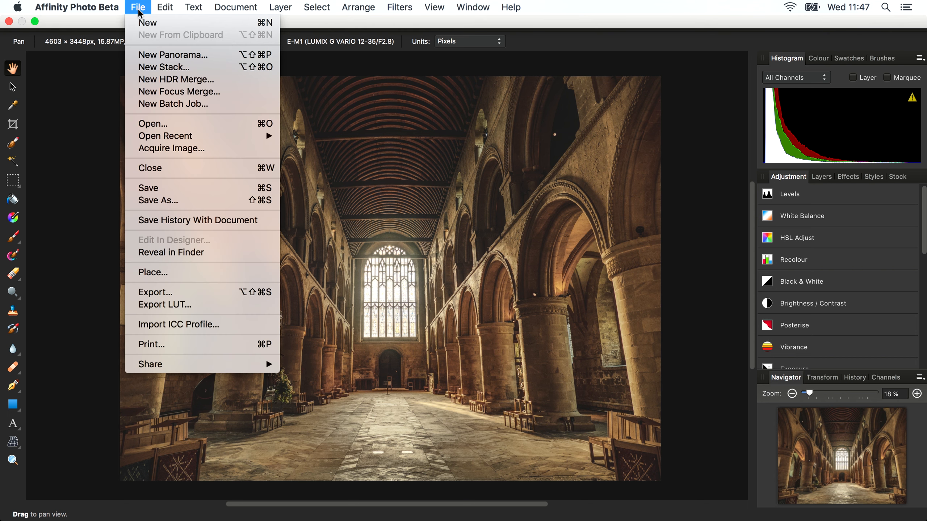
pyautogui.click(146, 123)
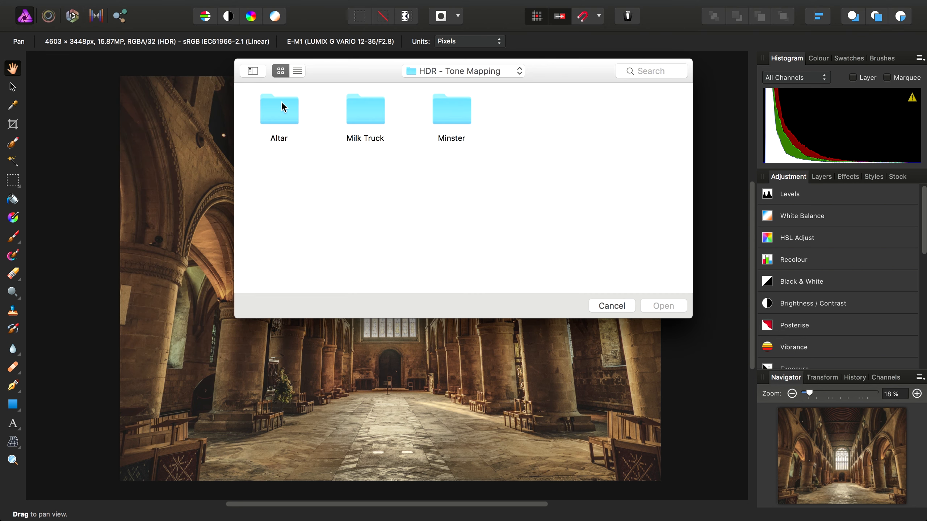
pyautogui.doubleClick(282, 114)
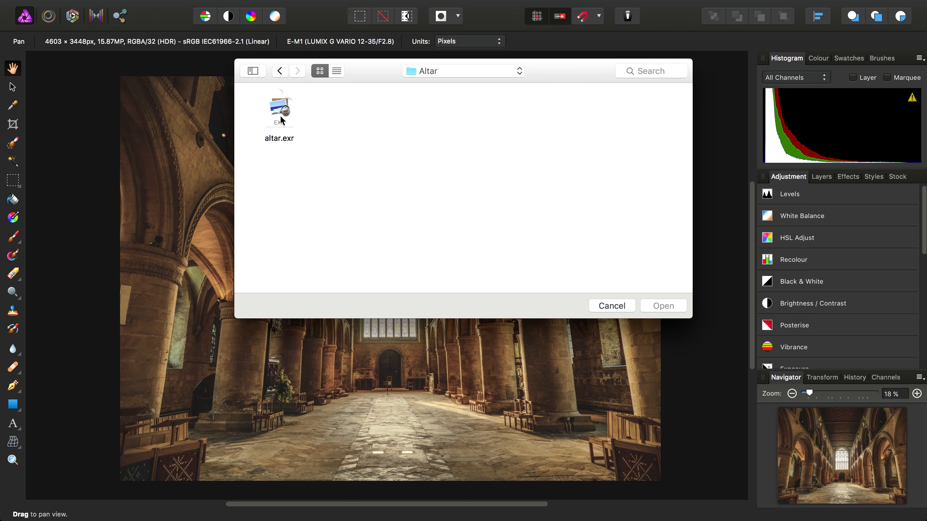
pyautogui.click(282, 120)
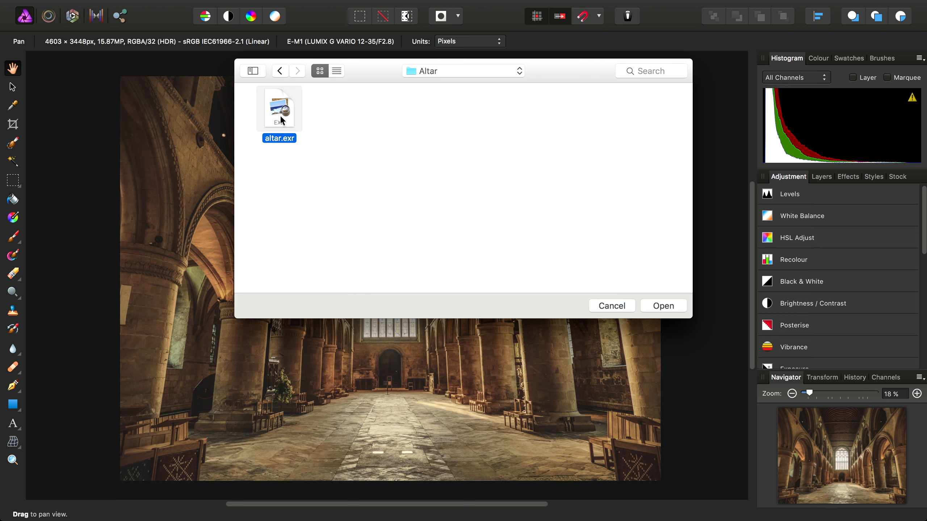
pyautogui.click(657, 306)
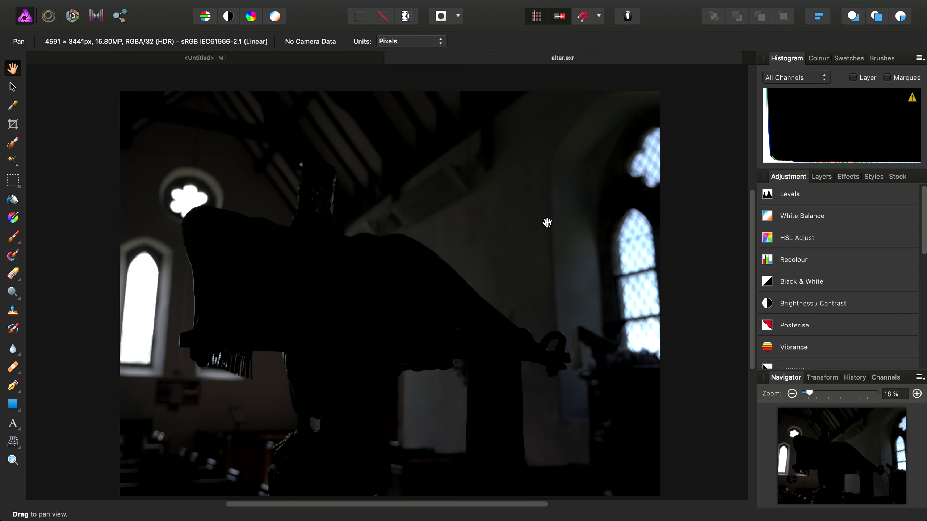
# Switch altar.exr to the Tone Mapping persona and set Local Contrast to 21%.
pyautogui.click(820, 179)
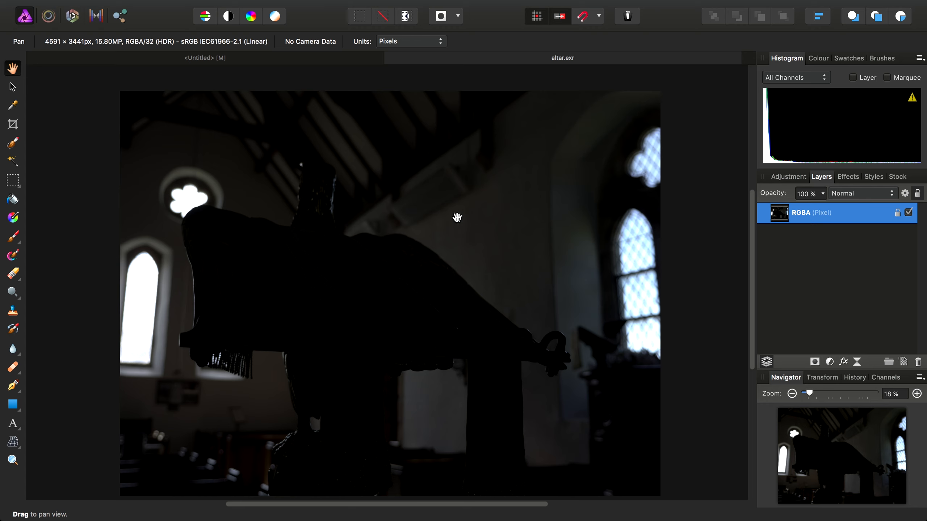
pyautogui.click(95, 16)
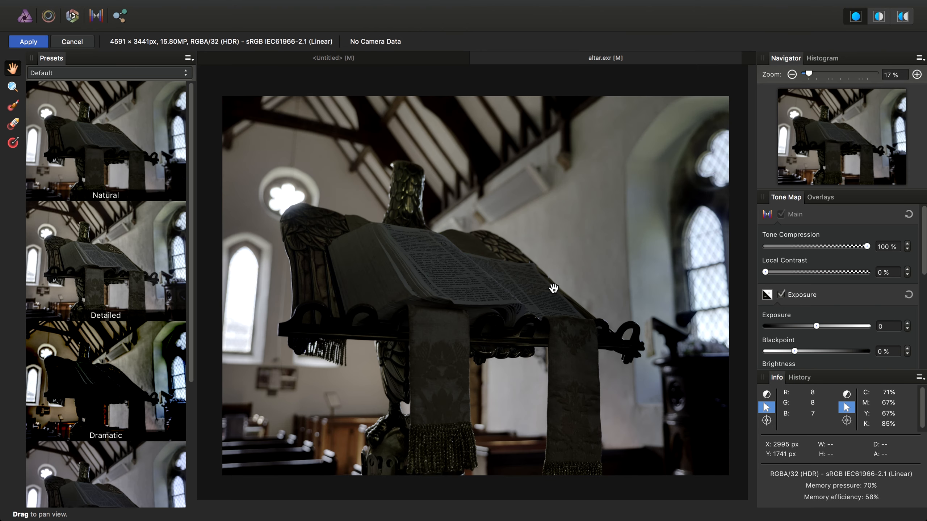
pyautogui.moveTo(779, 273); pyautogui.dragTo(790, 274)
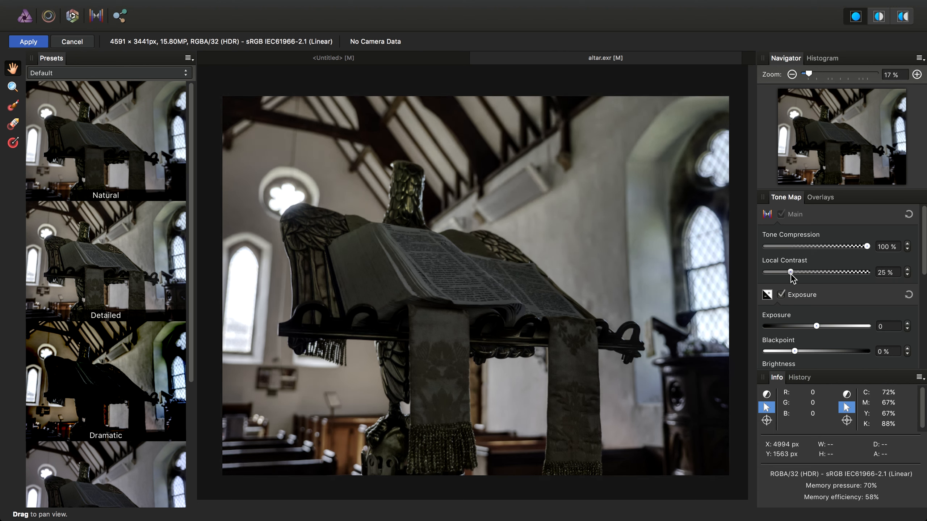
pyautogui.moveTo(791, 276); pyautogui.dragTo(787, 277)
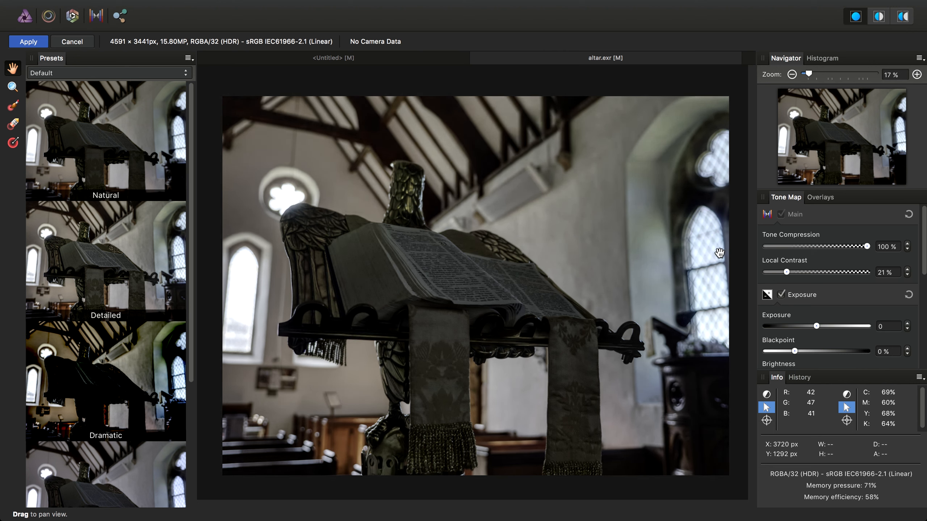
# Enable Shadows & Highlights, set Highlights to -47%, and reduce the Blackpoint for a faded look in altar.exr.
pyautogui.scroll(-5, 817, 310)
pyautogui.click(826, 316)
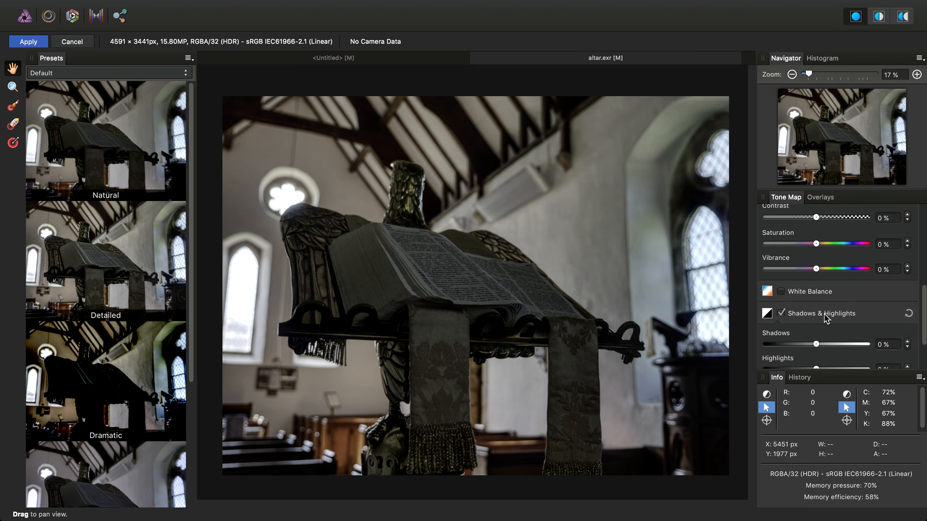
pyautogui.scroll(-3, 821, 318)
pyautogui.moveTo(816, 316); pyautogui.dragTo(792, 316)
pyautogui.scroll(6, 803, 256)
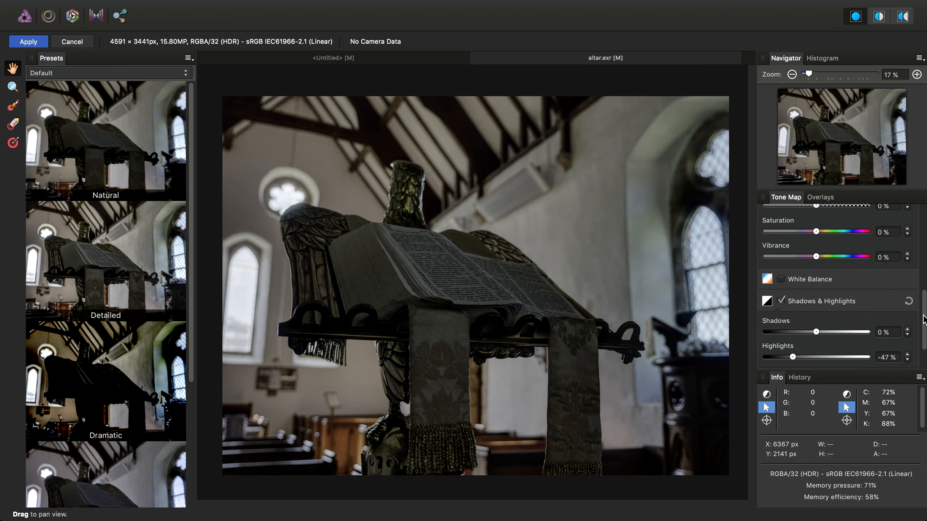
pyautogui.moveTo(795, 275); pyautogui.dragTo(778, 275)
# Shape the Master curve of altar.exr into an S-curve that darkens the shadows and lifts the brighter tones, and apply the tone mapping.
pyautogui.scroll(-5, 821, 285)
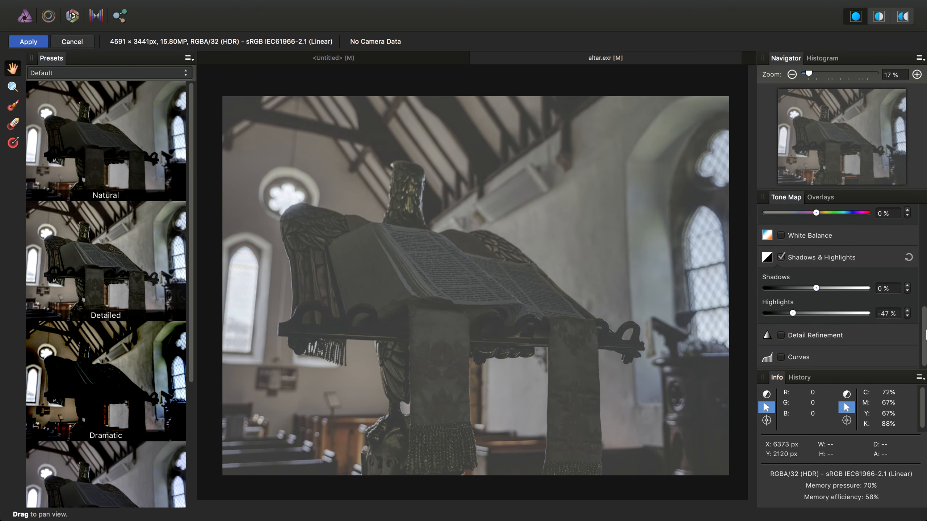
pyautogui.scroll(-5, 855, 321)
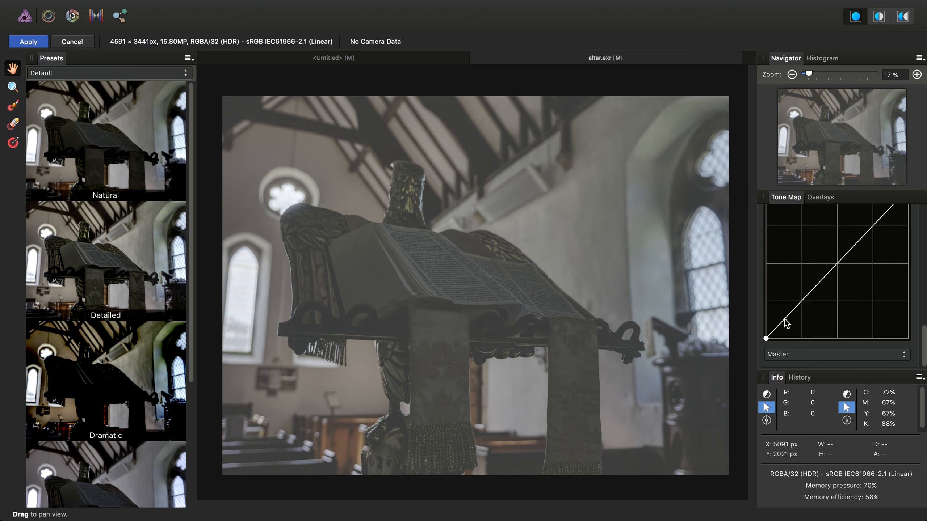
pyautogui.moveTo(785, 320); pyautogui.dragTo(783, 333)
pyautogui.moveTo(840, 294); pyautogui.dragTo(844, 242)
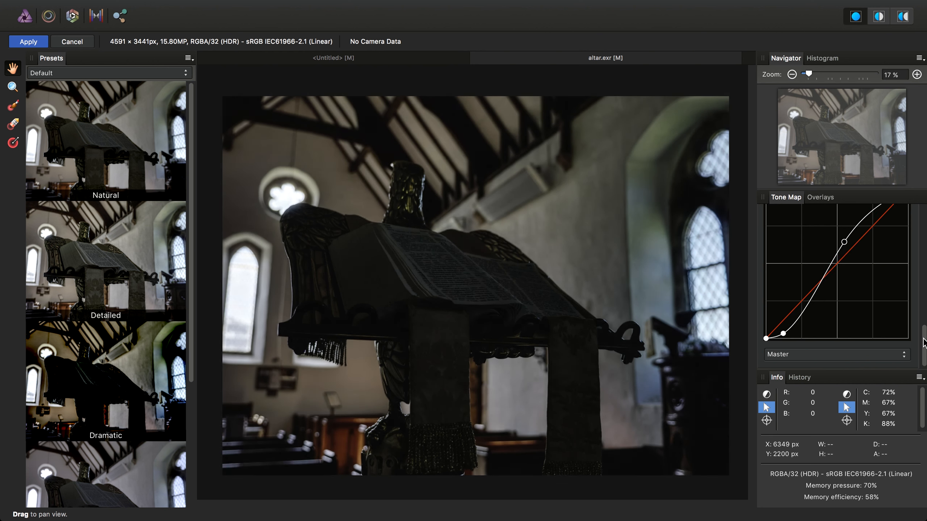
pyautogui.scroll(10, 923, 304)
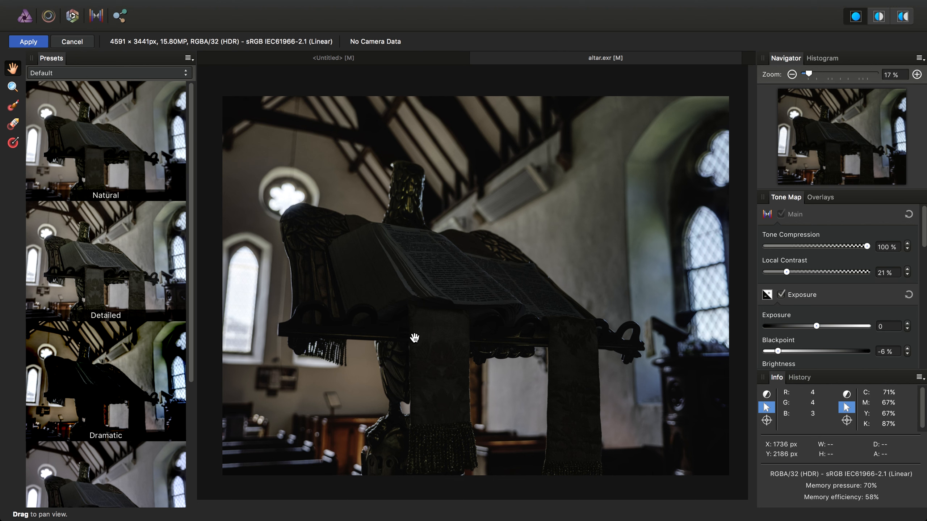
pyautogui.click(29, 41)
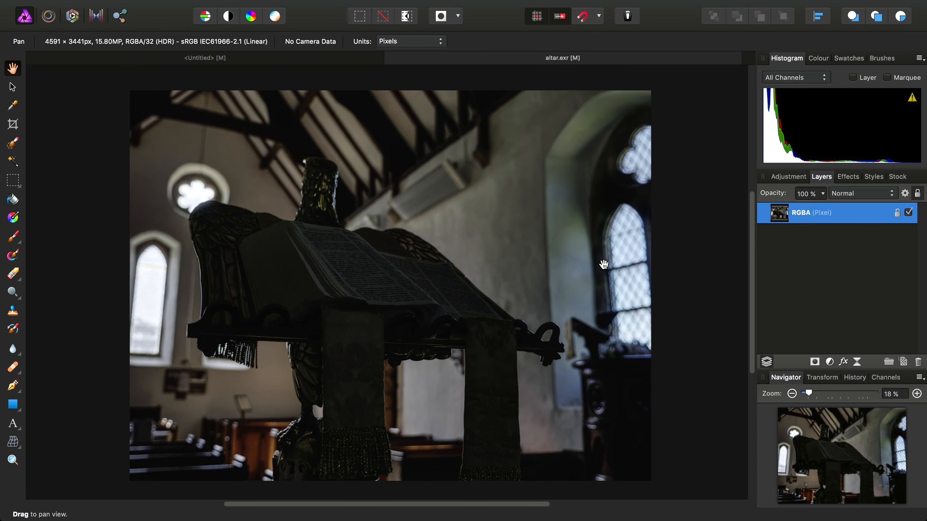
# Switch to the untitled church interior document and convert its colour format to RGB (8 bit).
pyautogui.click(233, 59)
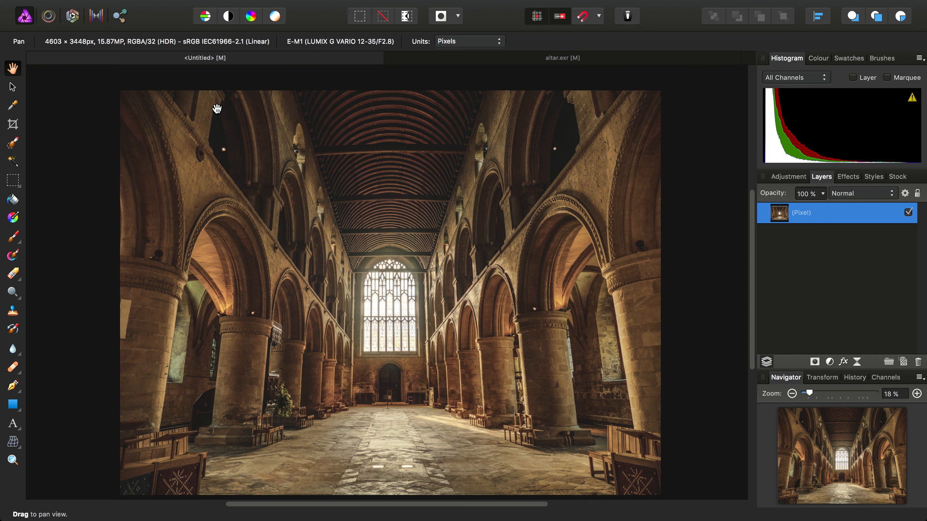
pyautogui.click(243, 4)
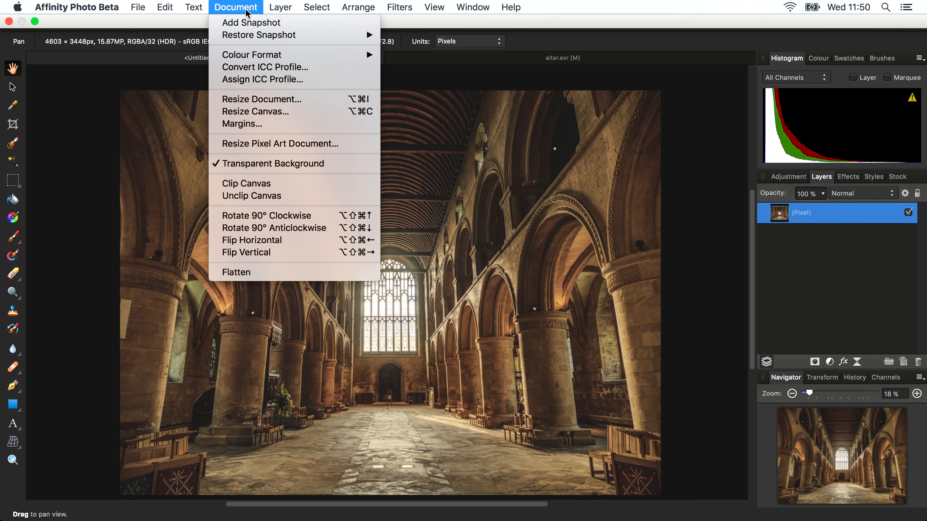
pyautogui.moveTo(318, 61)
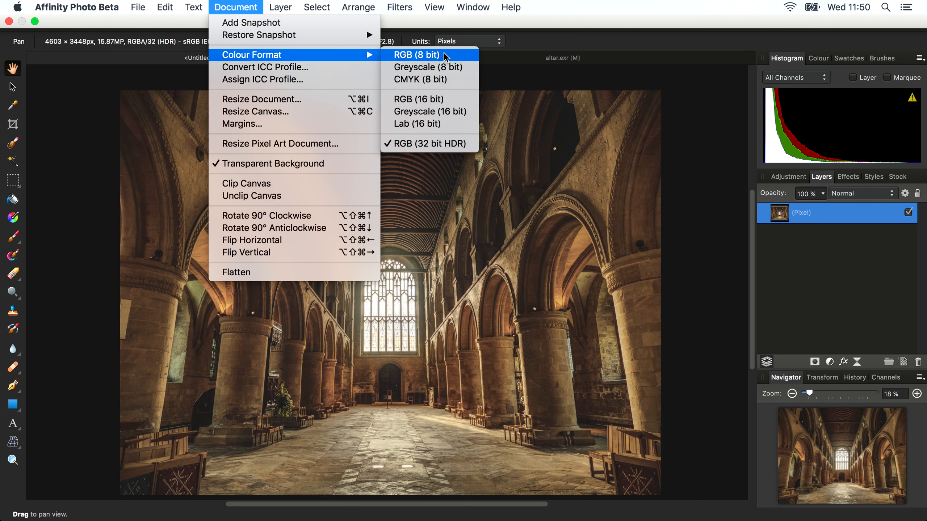
pyautogui.click(423, 60)
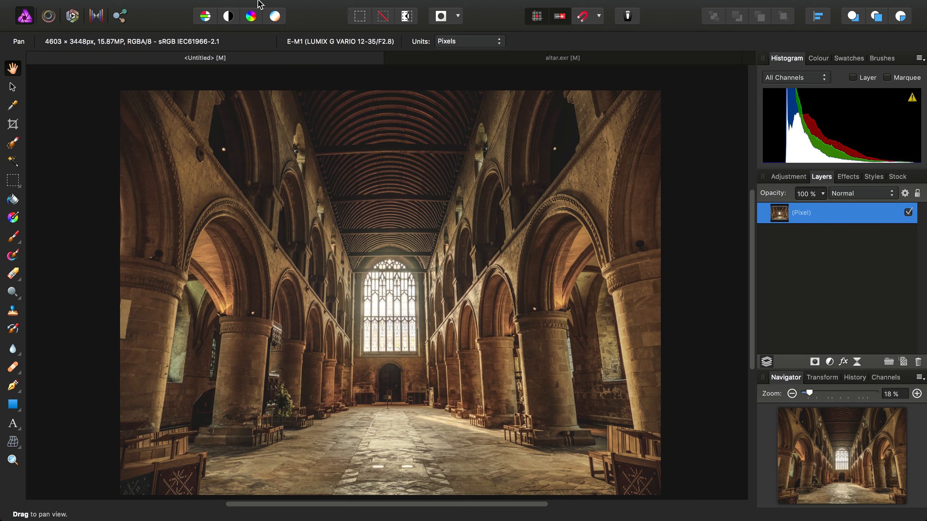
# Examine the EXR and HDR format options in the export settings for the church interior, and close them without exporting.
pyautogui.click(135, 8)
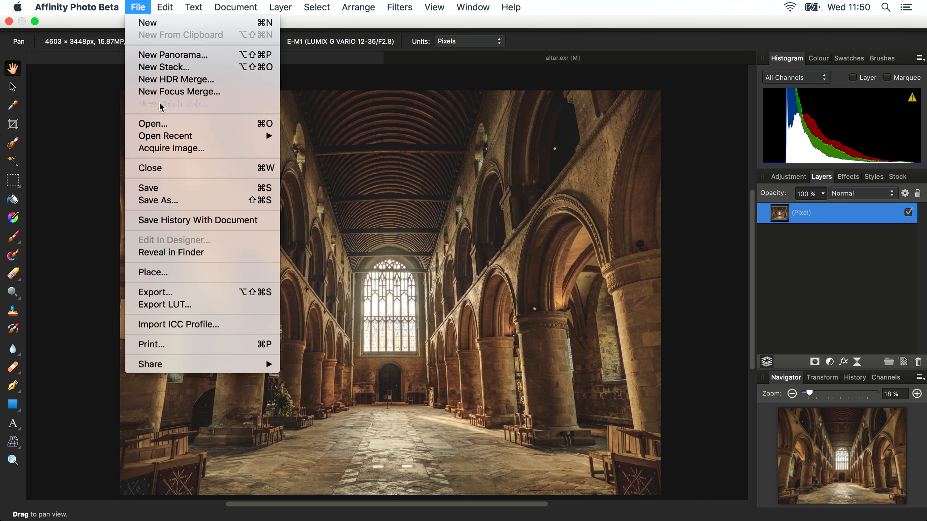
pyautogui.click(227, 295)
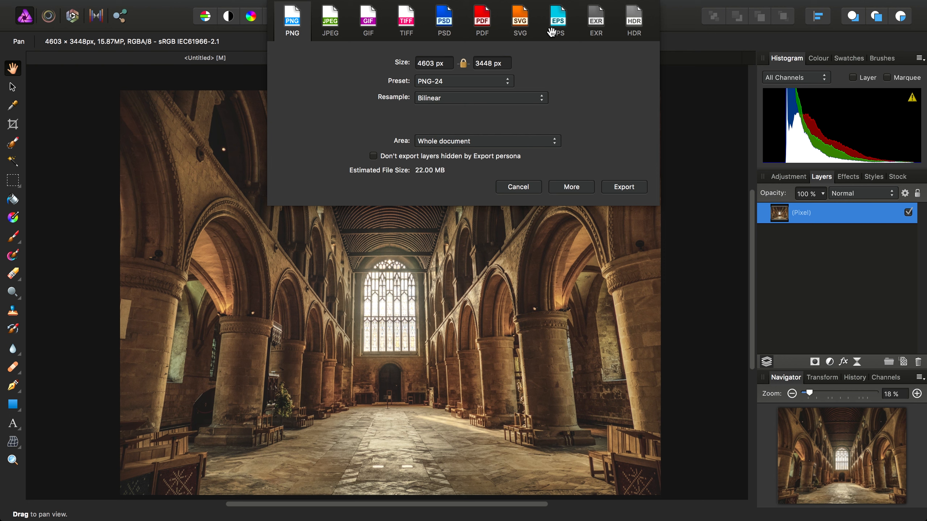
pyautogui.click(594, 22)
pyautogui.click(631, 22)
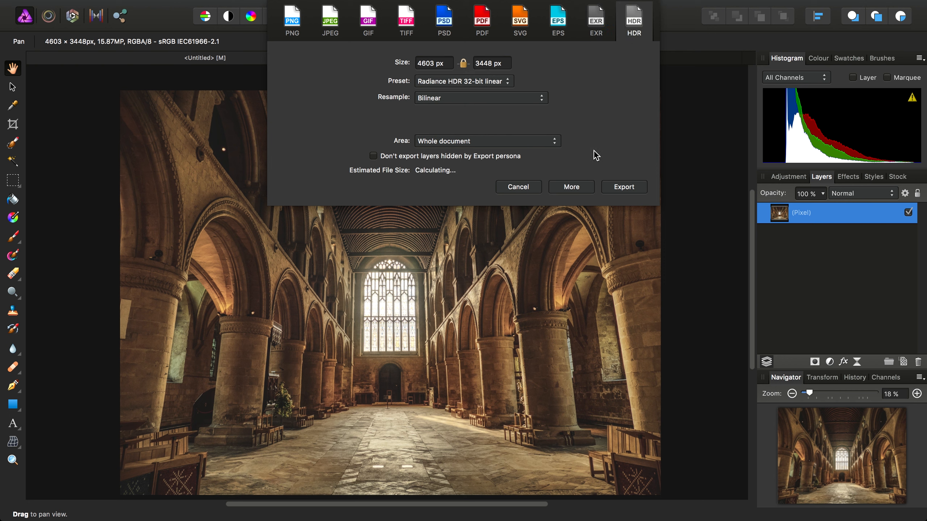
pyautogui.click(518, 187)
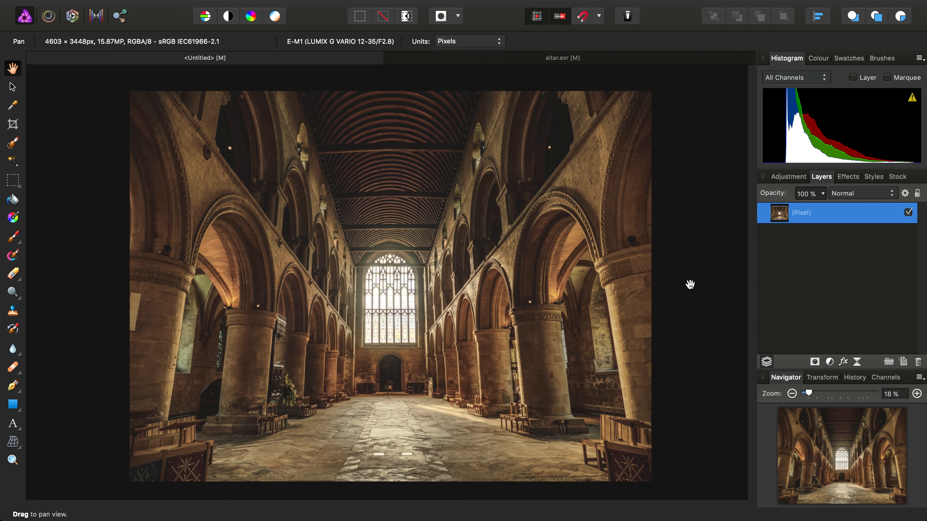